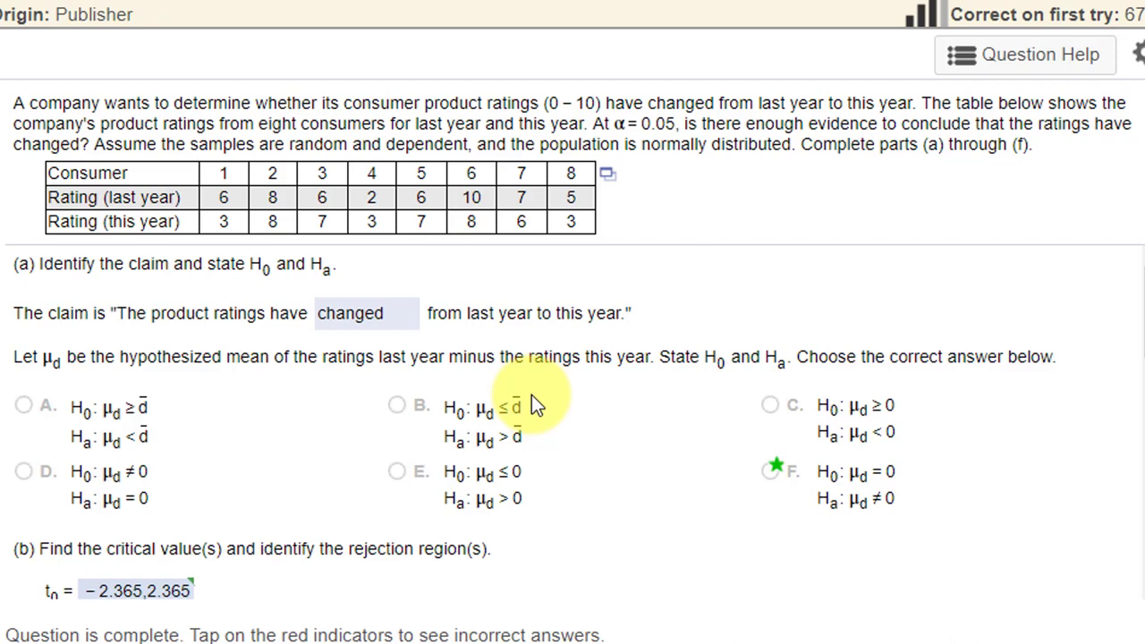
# Step: Review the answered parts (a) through (f) of the consumer product ratings question
pyautogui.scroll(-4, 531, 395)
pyautogui.scroll(-3, 528, 391)
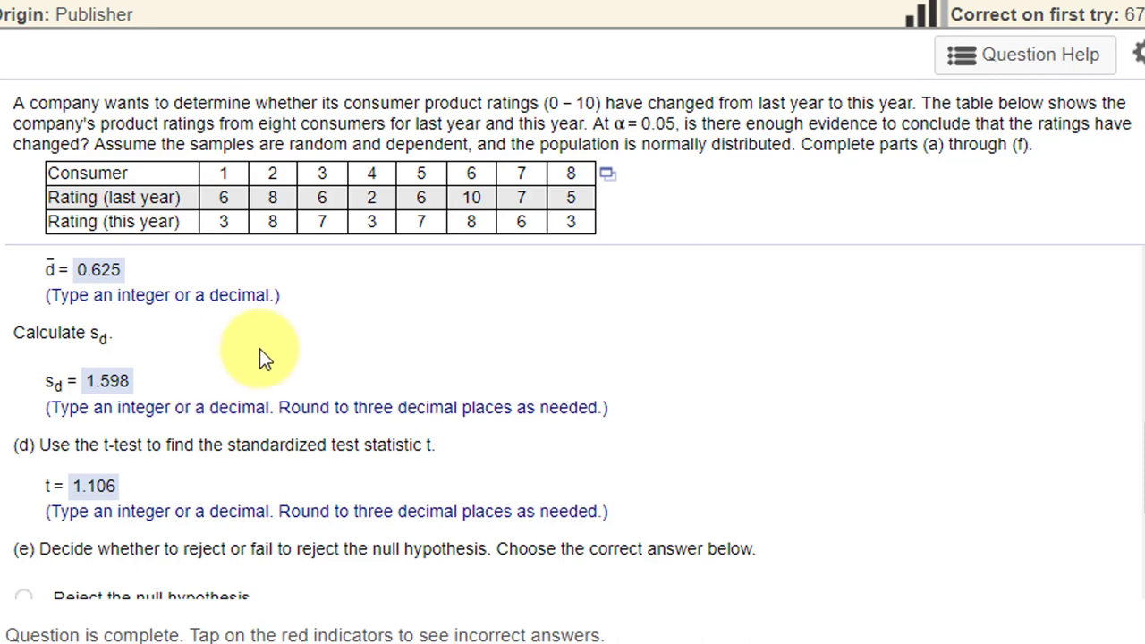
pyautogui.scroll(-1, 260, 349)
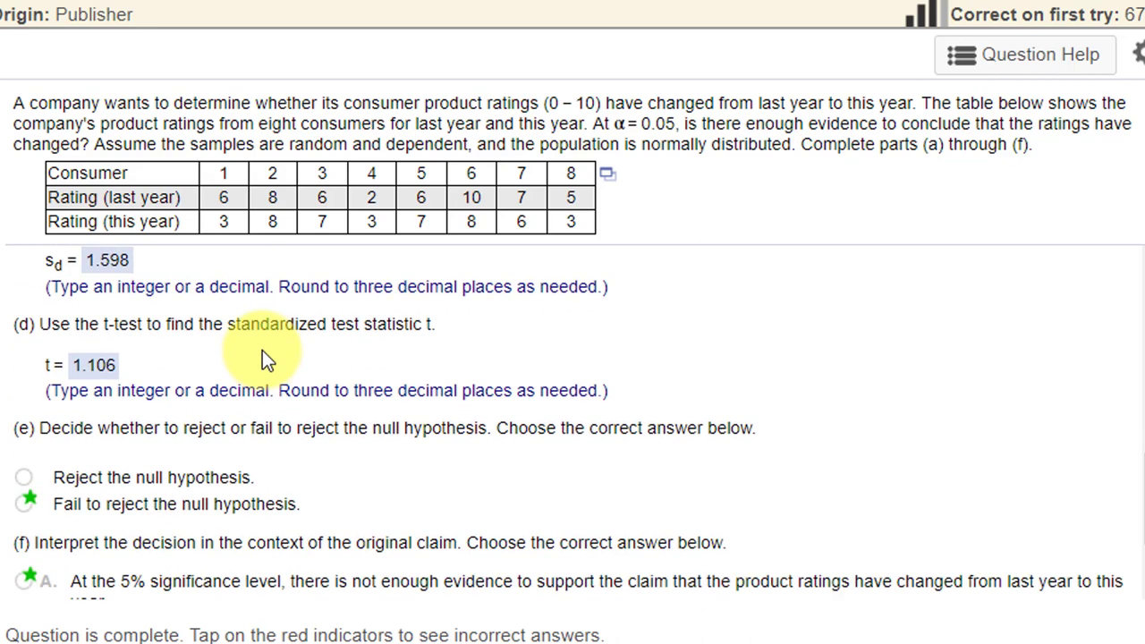
pyautogui.scroll(-1, 312, 295)
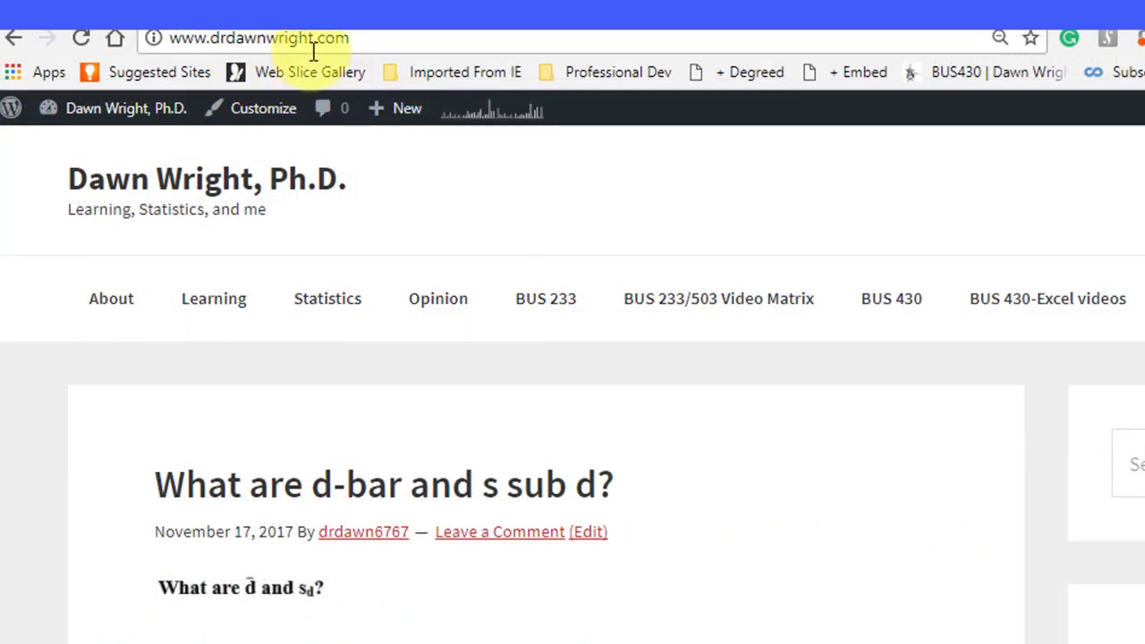
# Step: Open the paired sample t-test calculator from the BUS 233 page and switch to its raw data sheet
pyautogui.click(555, 306)
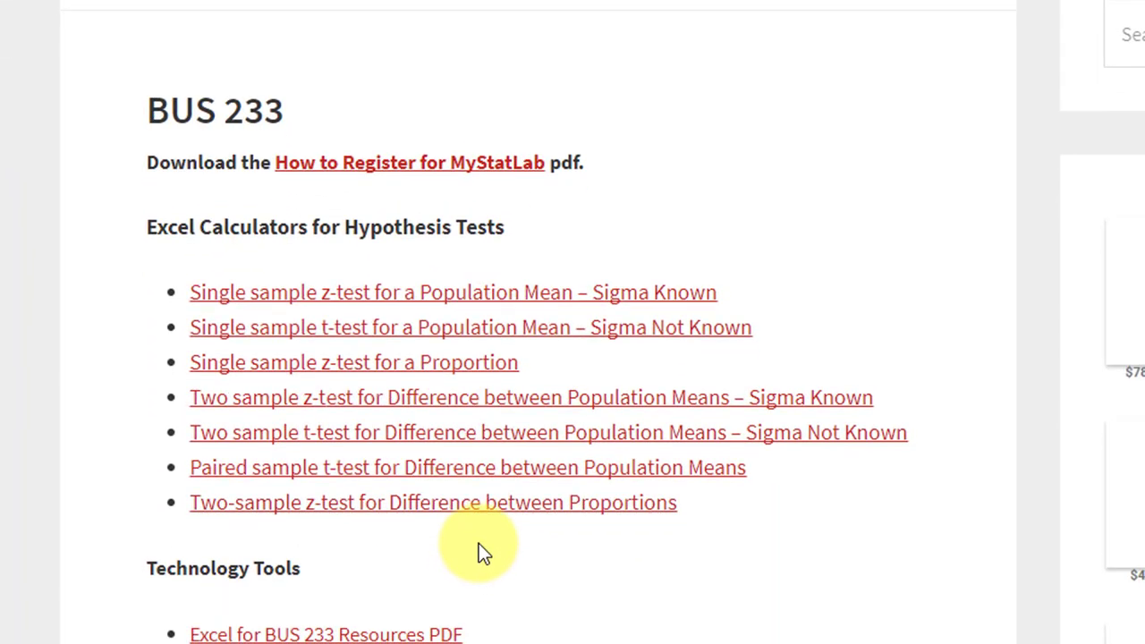
pyautogui.click(366, 480)
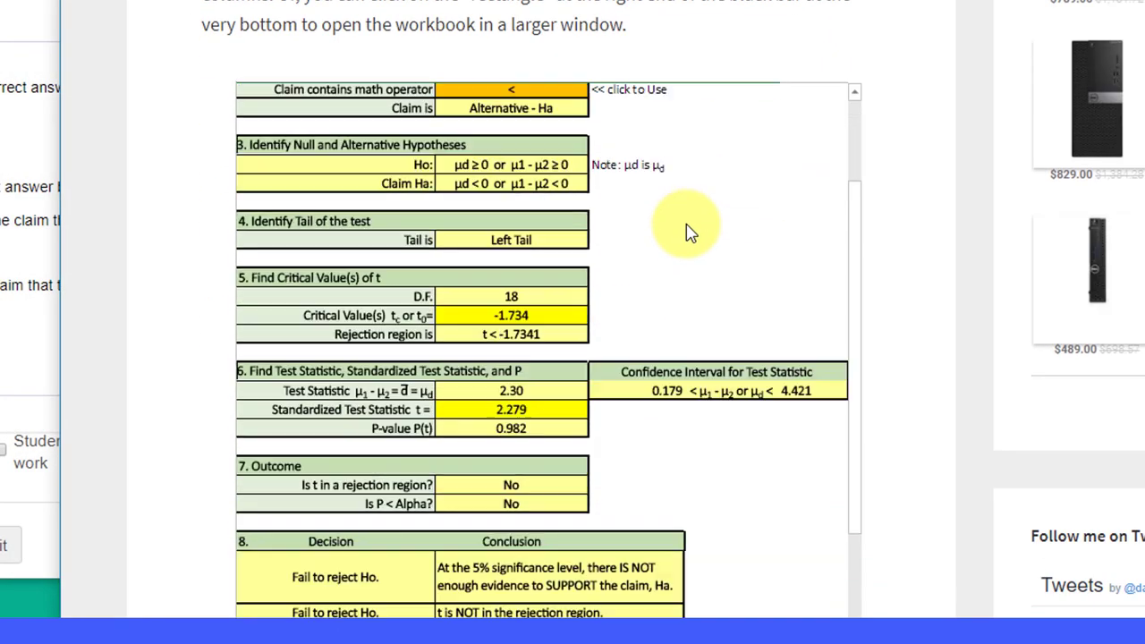
pyautogui.scroll(-4, 972, 170)
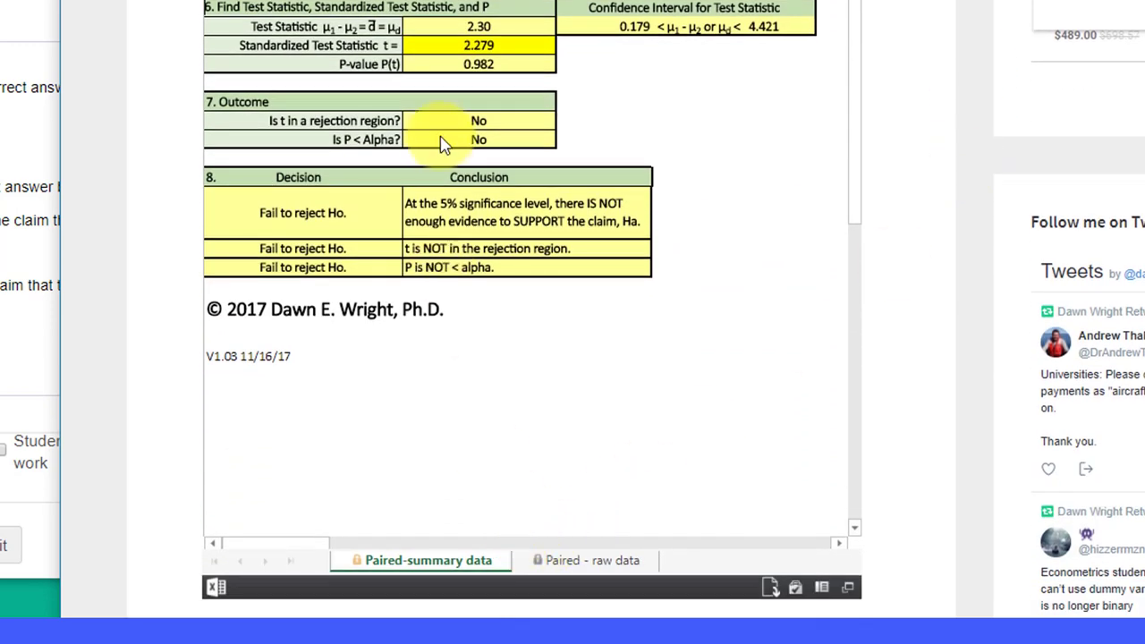
pyautogui.scroll(4, 856, 161)
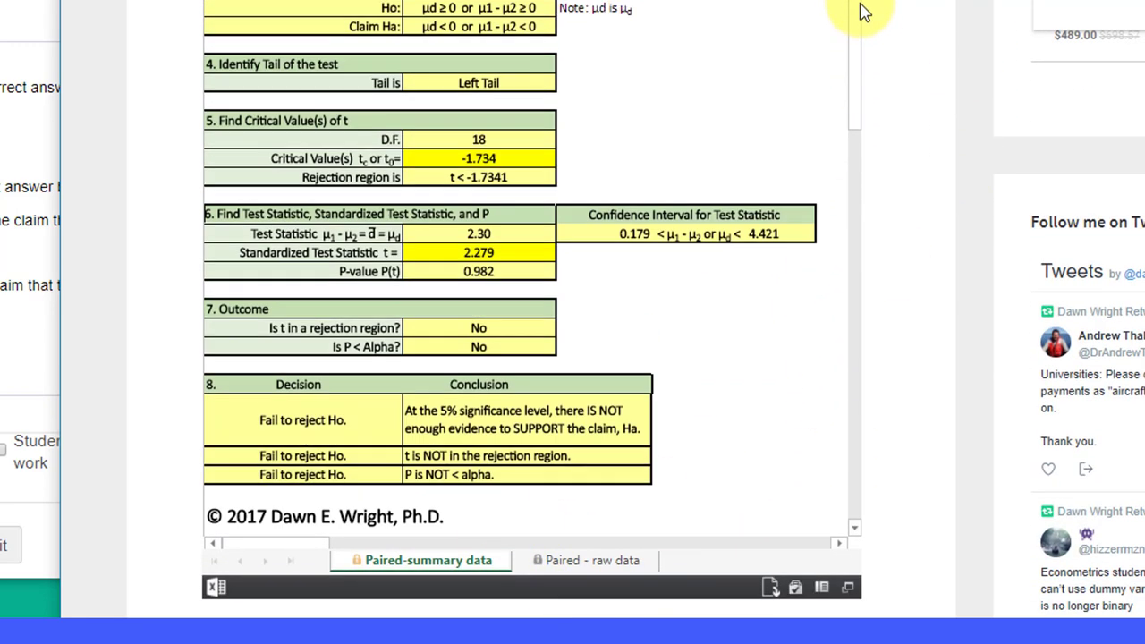
pyautogui.click(581, 561)
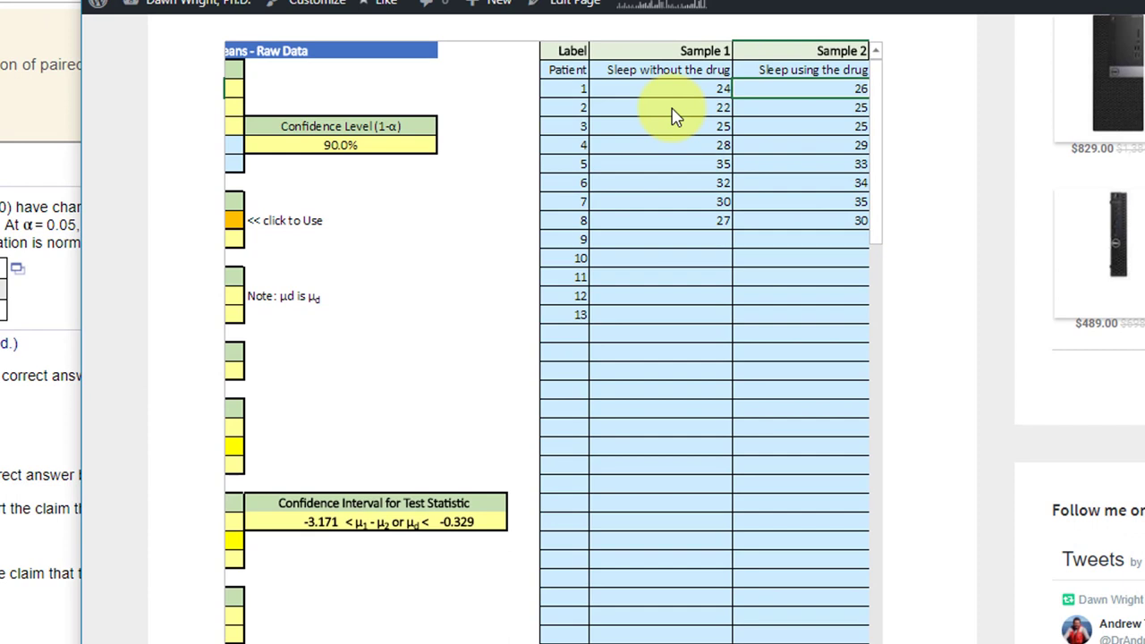
# Step: Enter last year's ratings 6, 8, 6, 2, 6, 10, 7, 5 as the Sample 1 values for rows 1 to 8
pyautogui.click(697, 90)
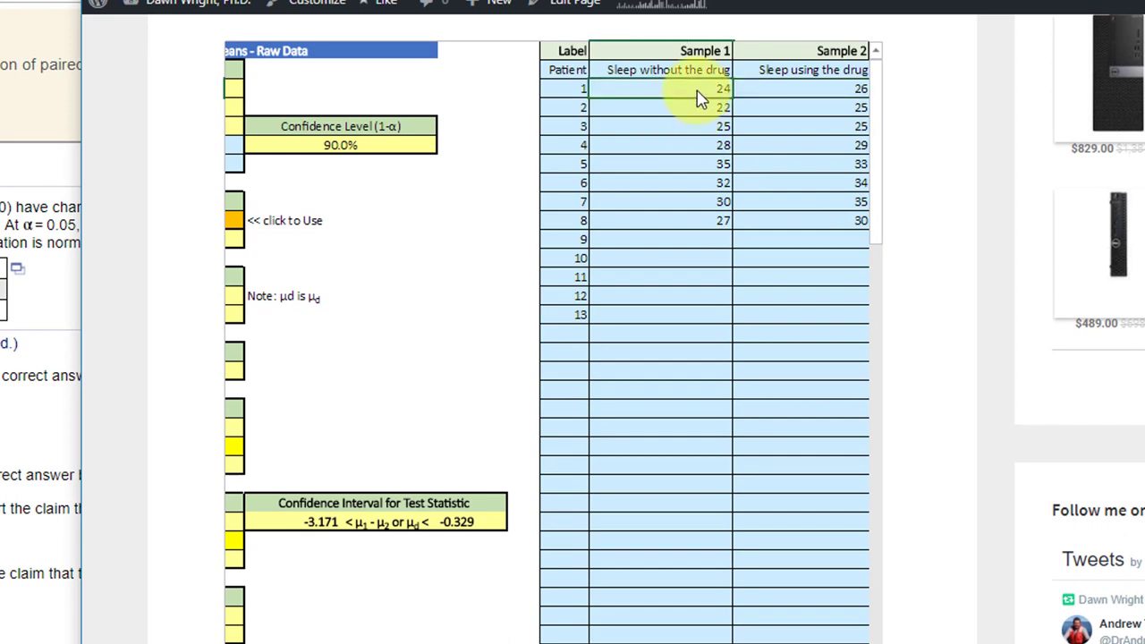
pyautogui.write('6')
pyautogui.press('Return')
pyautogui.write('8')
pyautogui.press('Return')
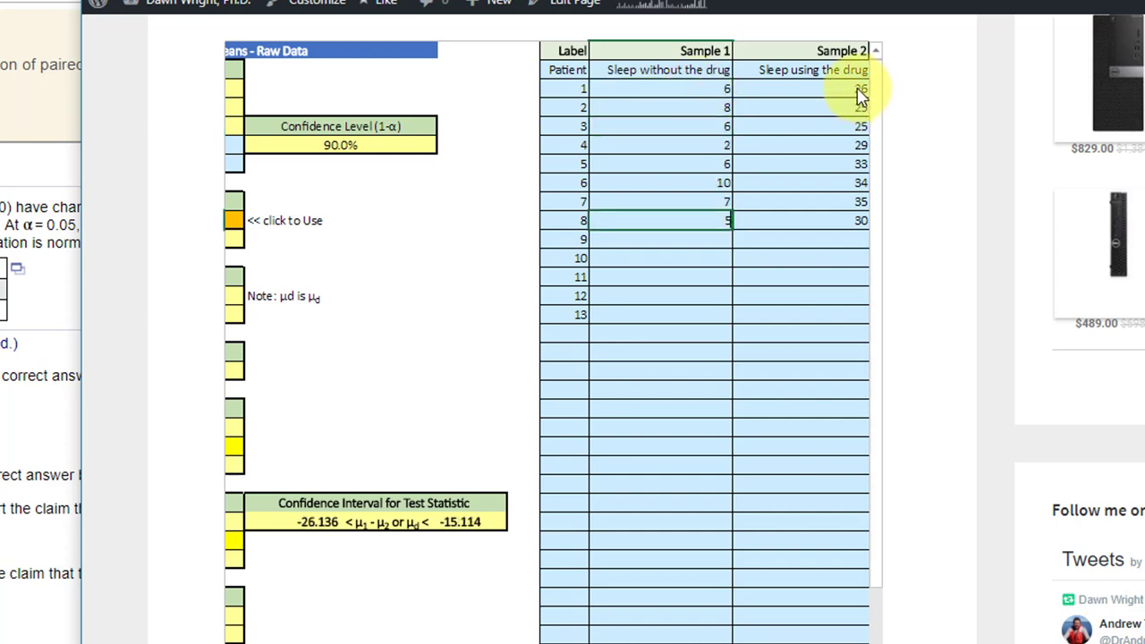
# Step: Enter this year's ratings 3, 8, 7, 3, 7, 8, 6, 3 as the Sample 2 values for rows 1 to 8
pyautogui.click(856, 89)
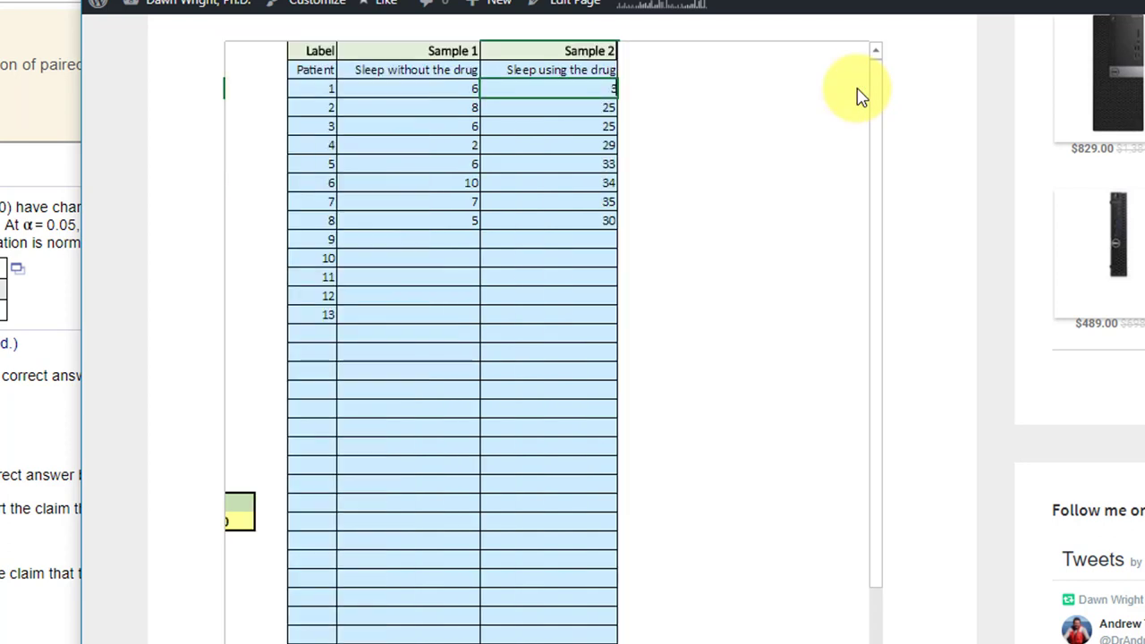
pyautogui.write('3')
pyautogui.press('Return')
pyautogui.write('8')
pyautogui.press('Return')
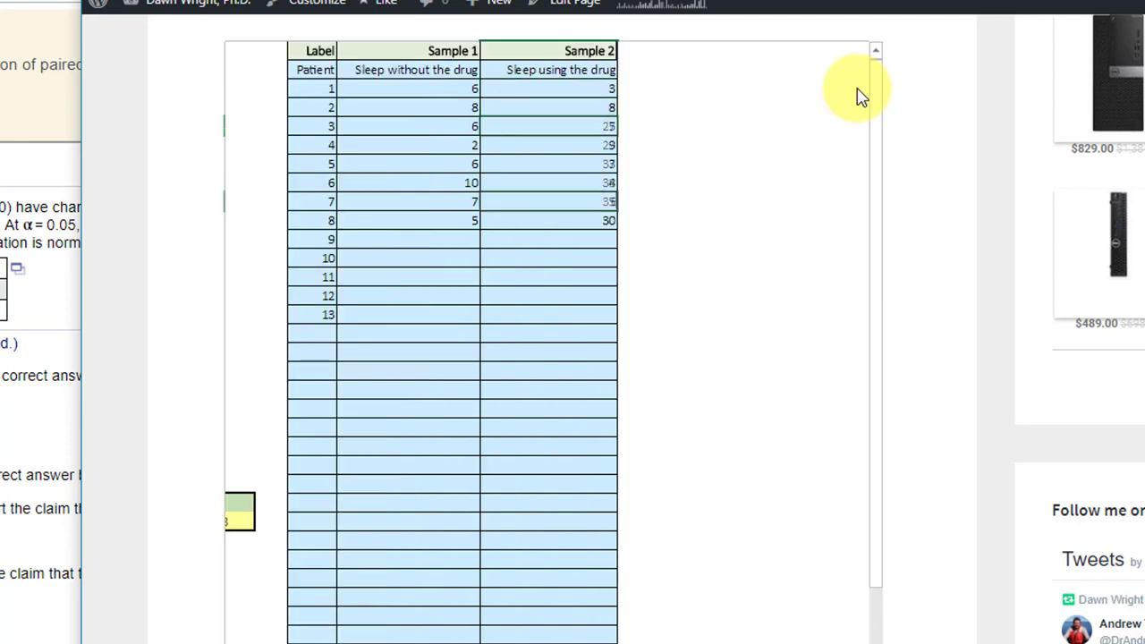
pyautogui.write('7 3 7 8 6 3')
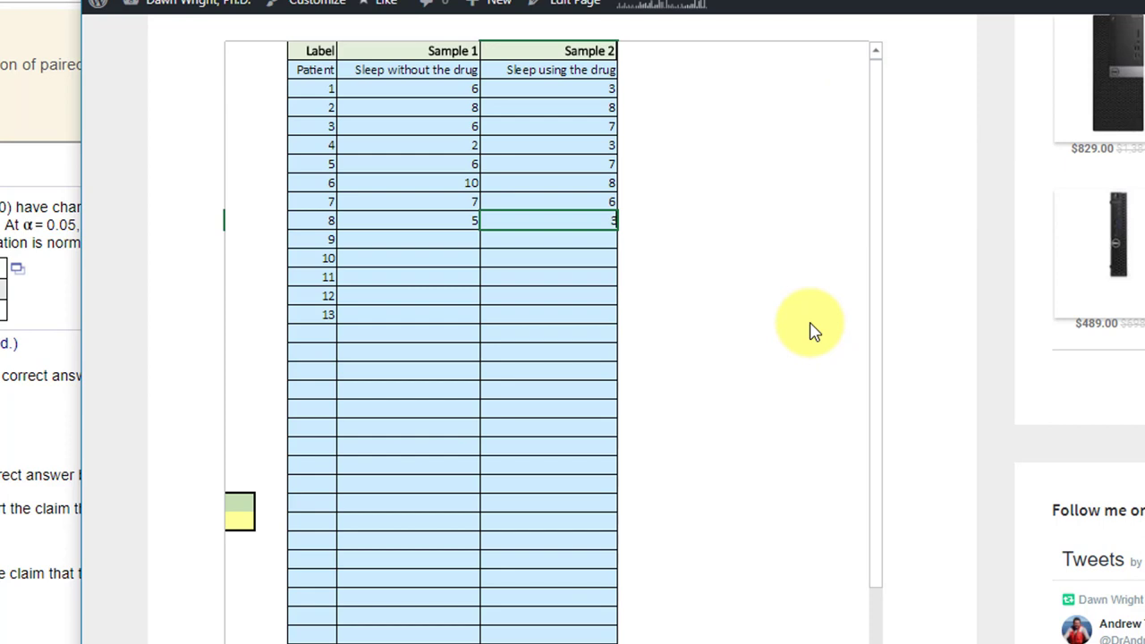
pyautogui.click(764, 317)
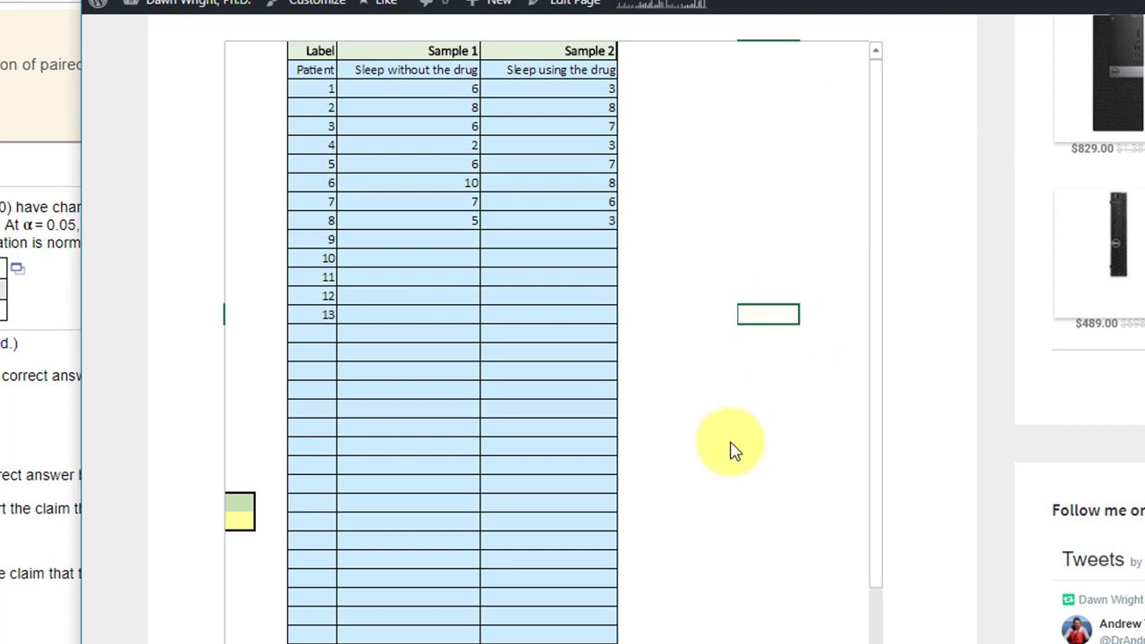
# Step: Set the significance level α to 0.05 and the assumed μd to 0 in the raw data calculator
pyautogui.hotkey('ctrl', 'pagedown')
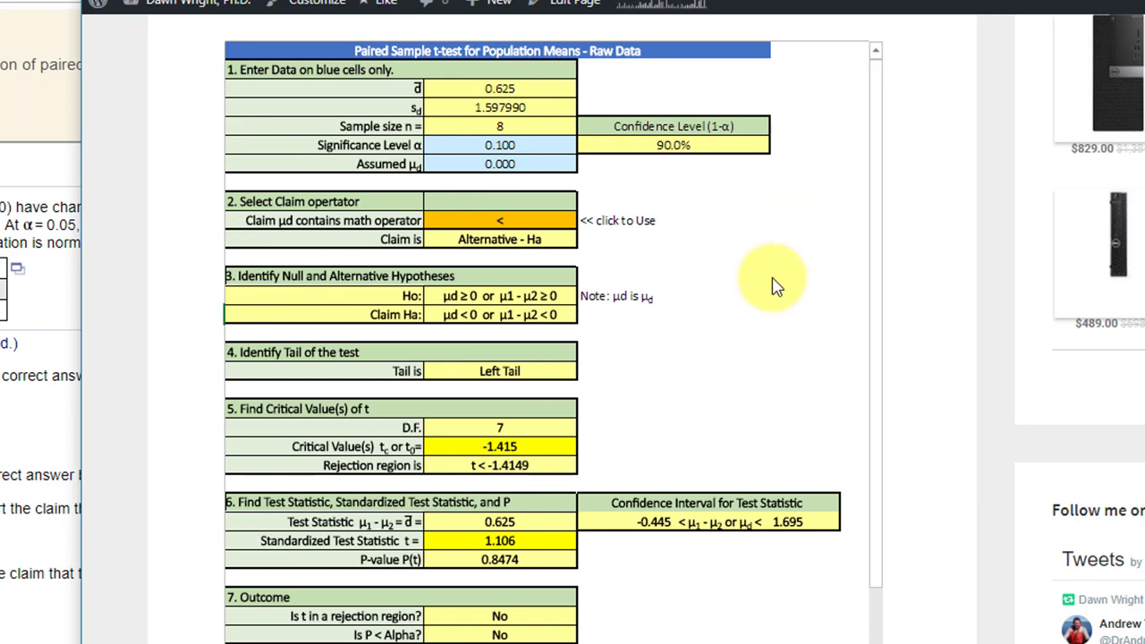
pyautogui.click(520, 150)
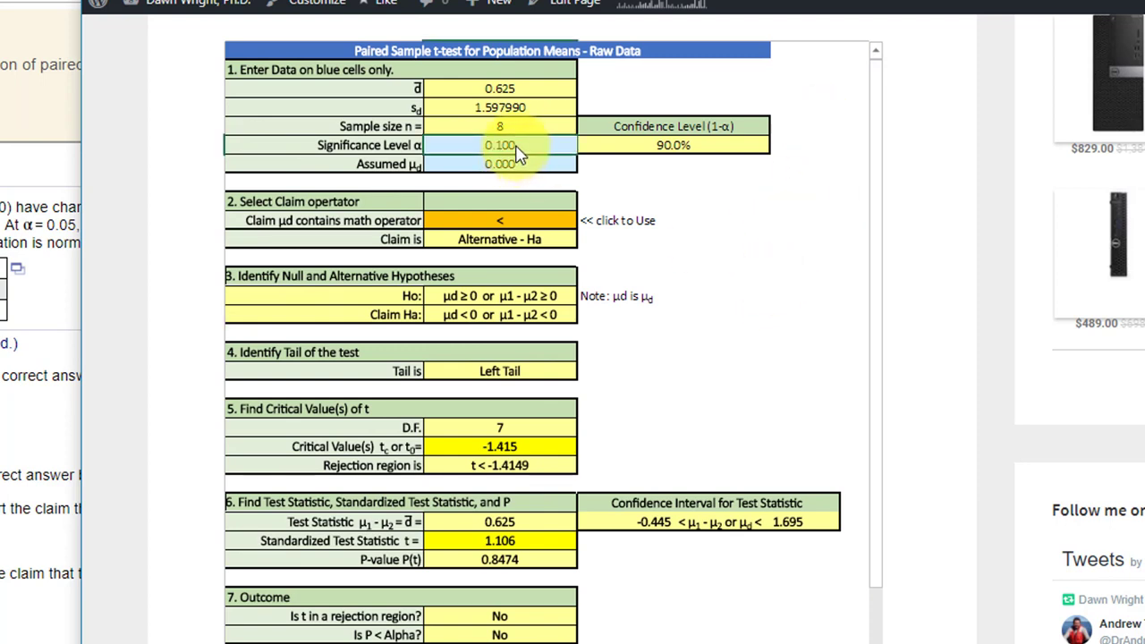
pyautogui.write('0.')
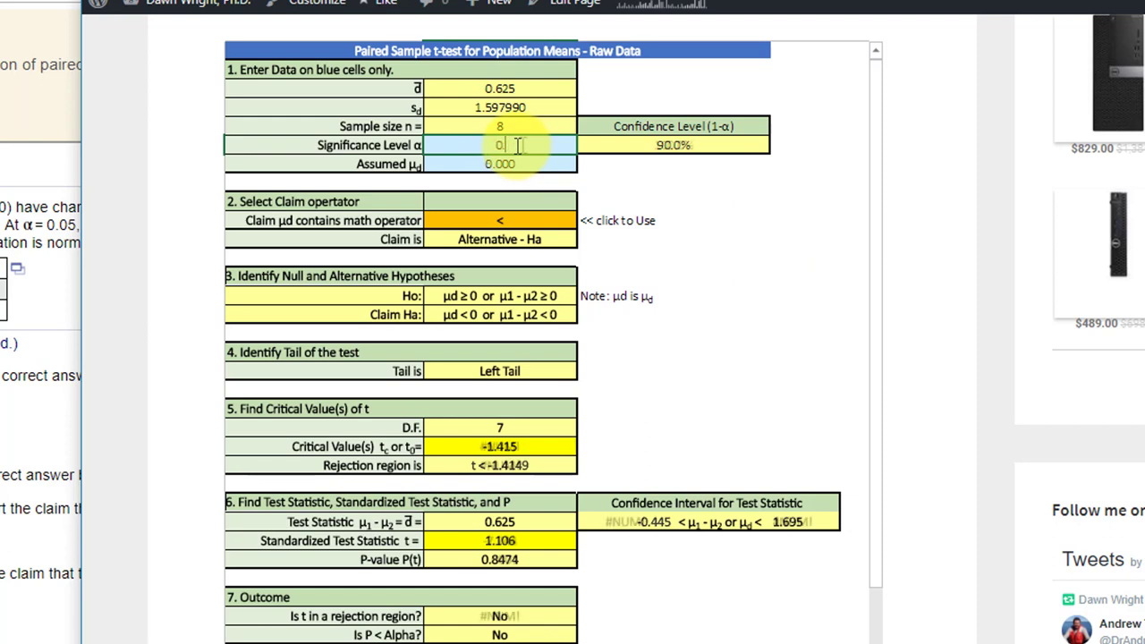
pyautogui.write('05')
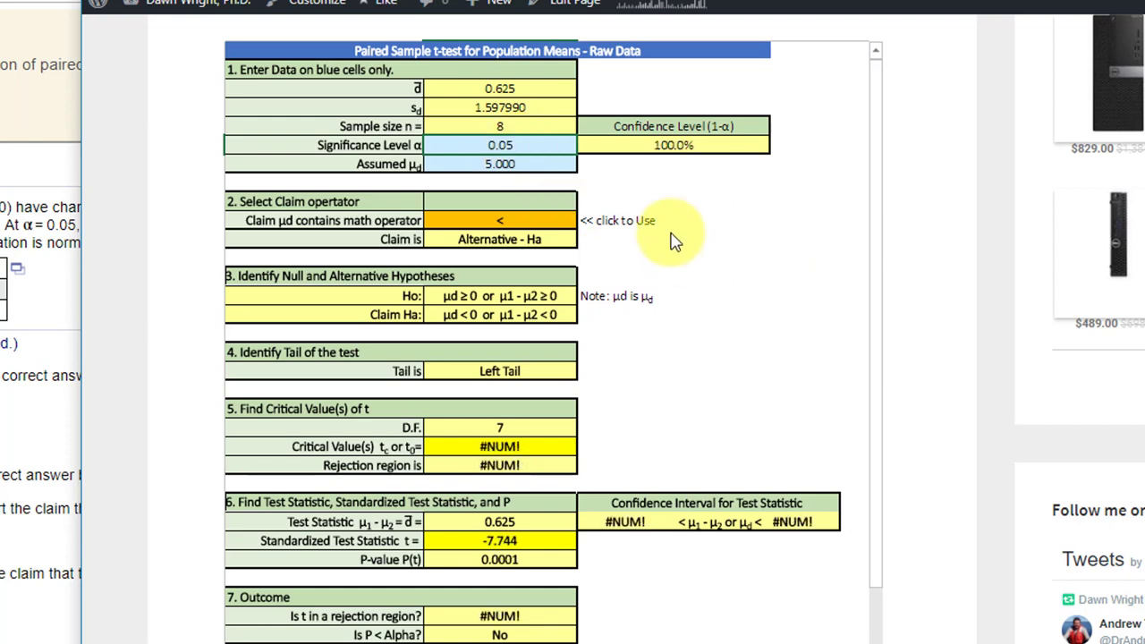
pyautogui.press('Return')
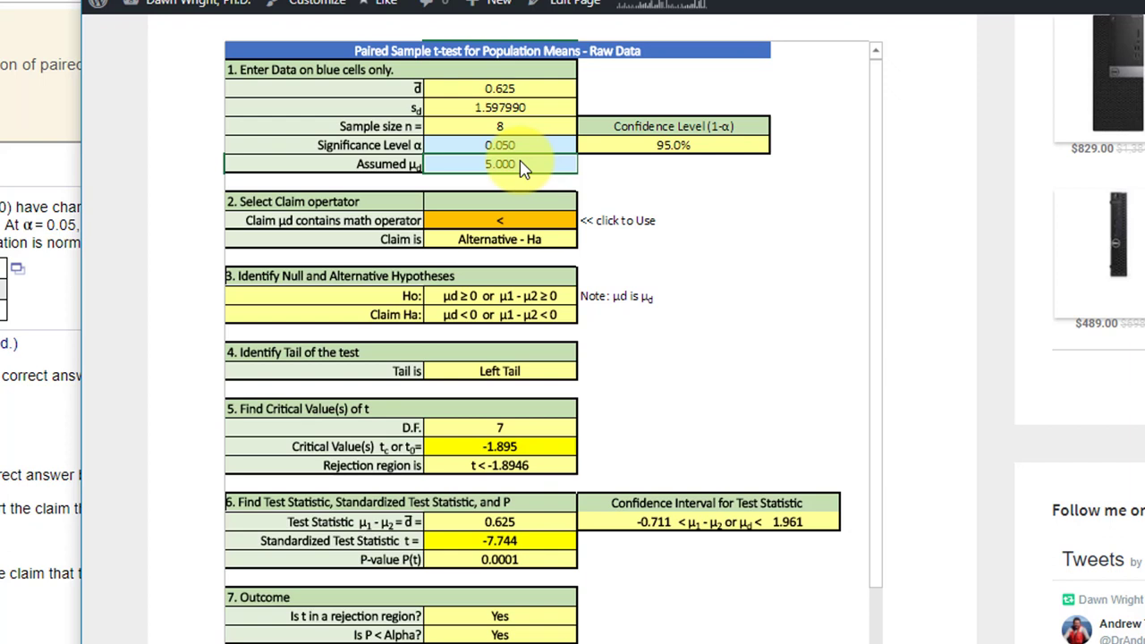
pyautogui.press('BackSpace')
pyautogui.write('0')
pyautogui.press('Return')
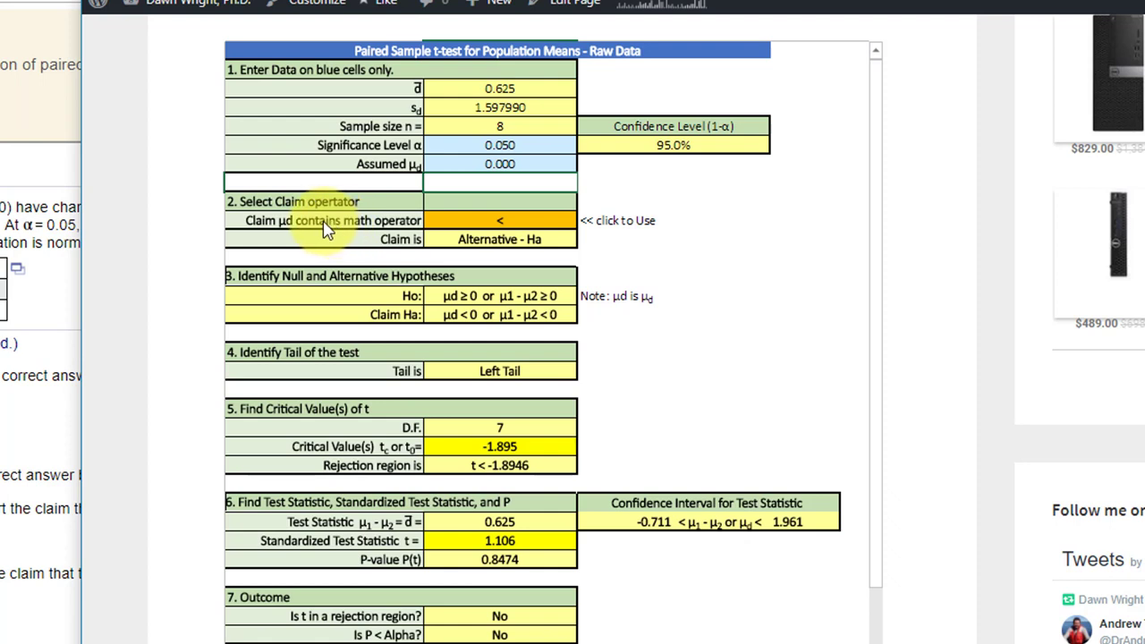
# Step: Set the math operator of the μd claim to ≠
pyautogui.click(573, 222)
pyautogui.click(584, 224)
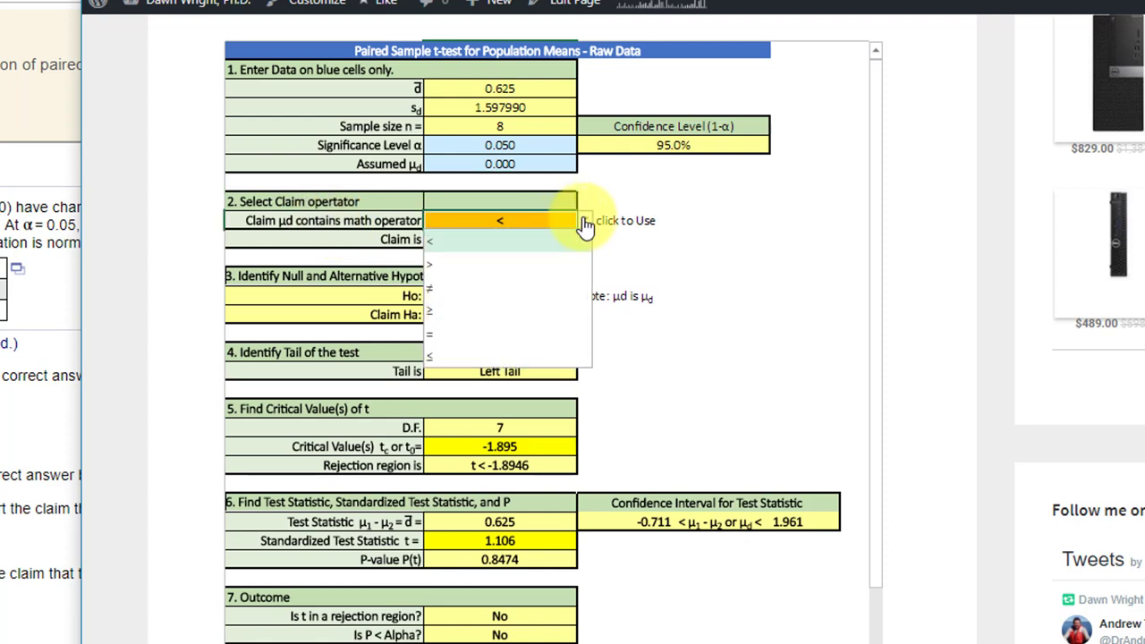
pyautogui.click(436, 291)
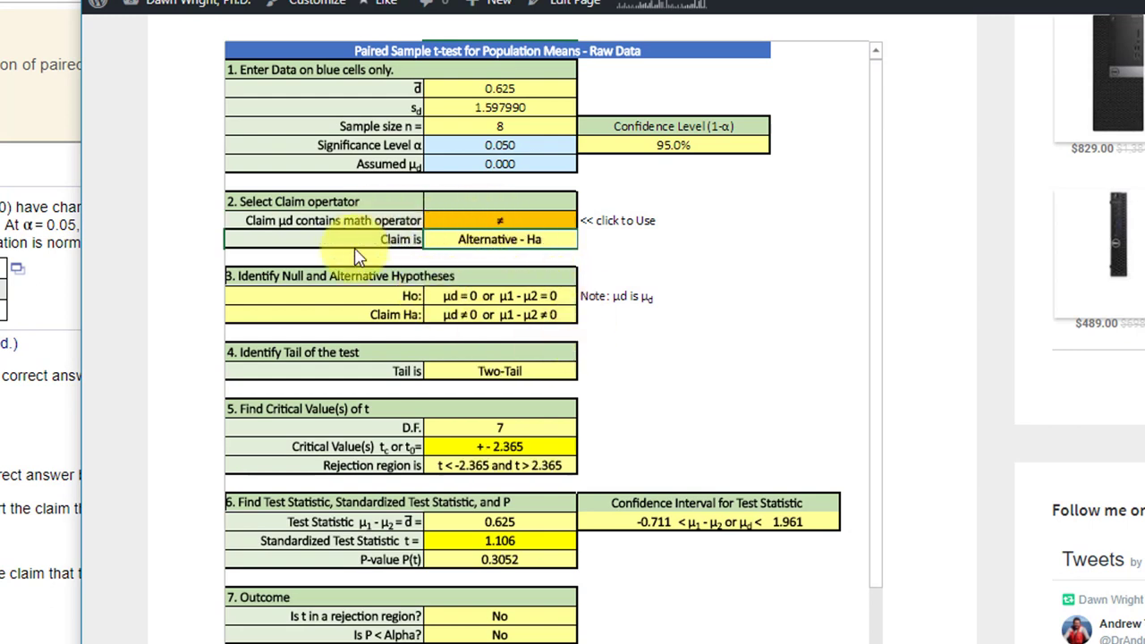